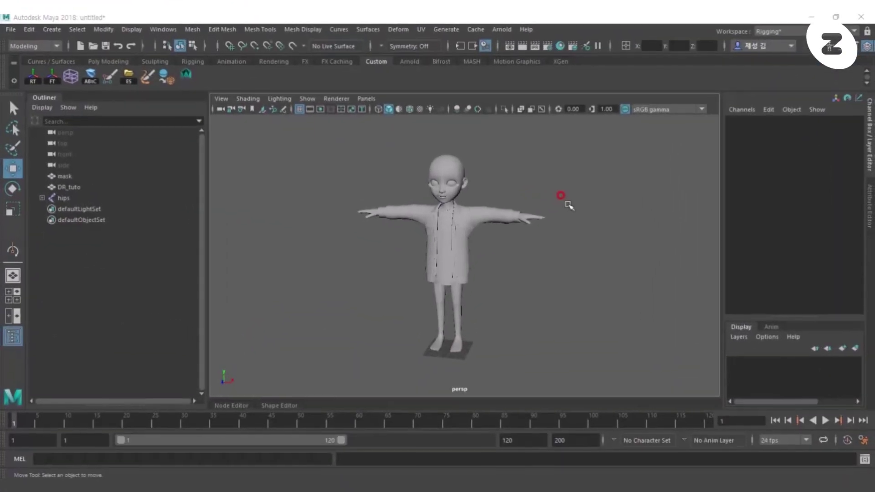
Check the mask, DR_tuto shirt and hips objects, then frame the view on the mask mesh
click(430, 167)
alt+drag(619, 209, 556, 206)
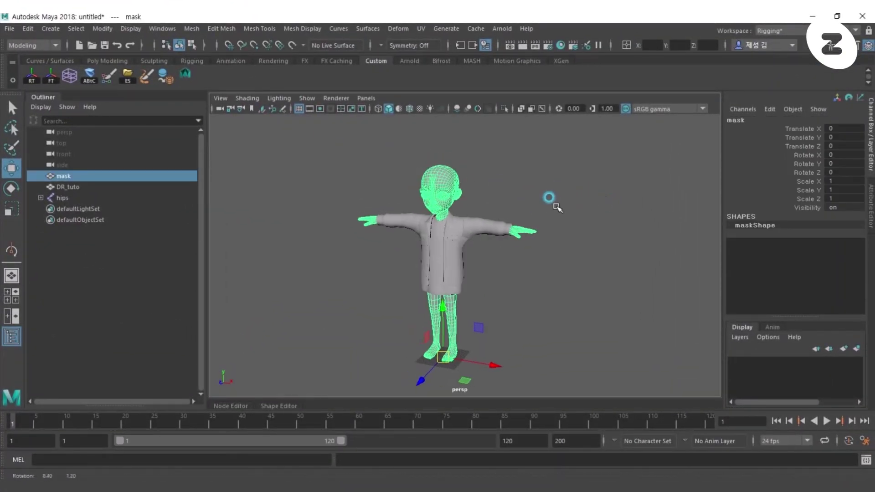
click(68, 188)
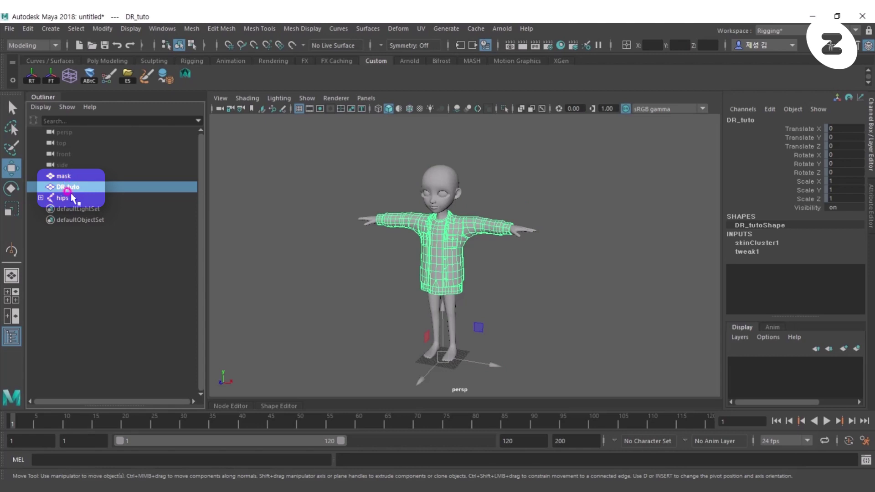
click(73, 198)
key(4)
key(5)
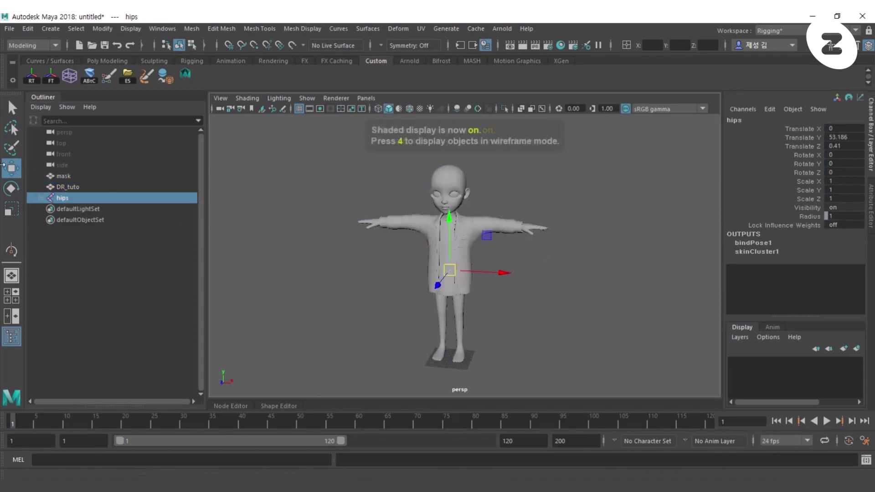
click(63, 176)
key(f)
Flood the mask mesh solid white with the Paint Vertex Color Tool
click(302, 28)
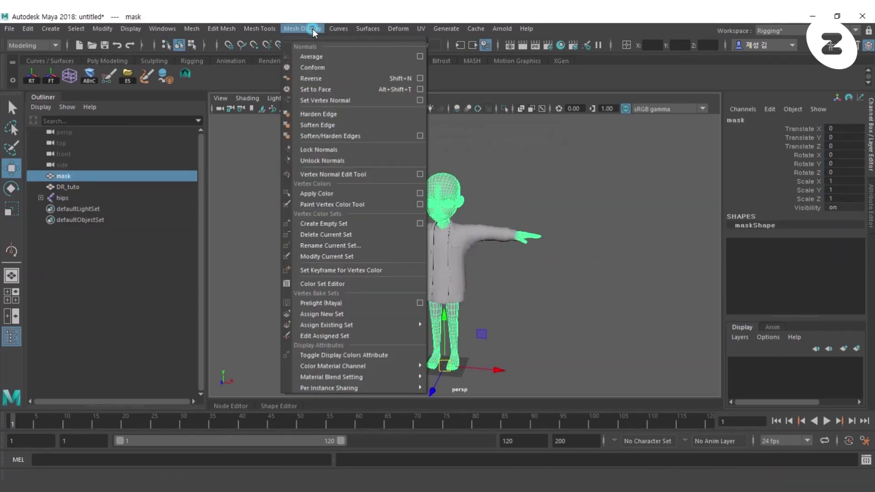
click(415, 203)
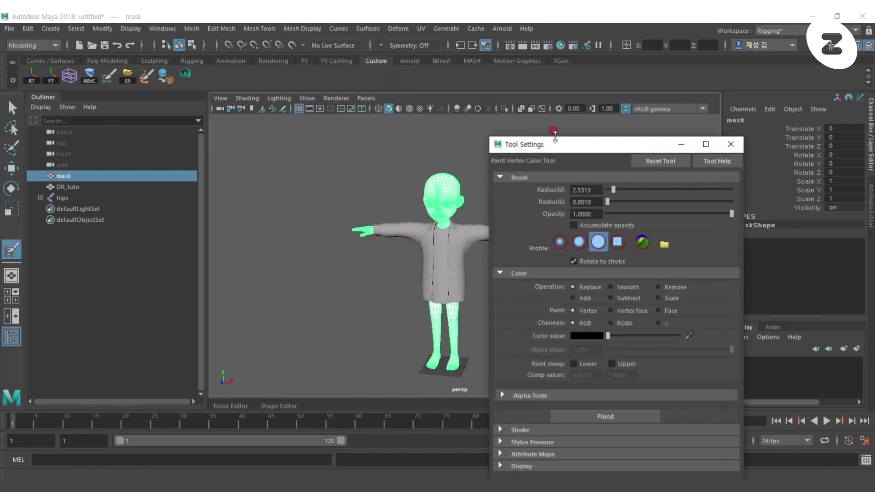
drag(555, 135, 623, 122)
scroll(463, 235, up, 3)
alt+drag(463, 234, 457, 204)
click(504, 108)
scroll(421, 248, up, 5)
mouse_move(410, 242)
alt+mouse_down()
mouse_move(422, 247)
mouse_move(424, 273)
mouse_move(469, 195)
mouse_move(421, 229)
alt+mouse_up()
key(ctrl+1)
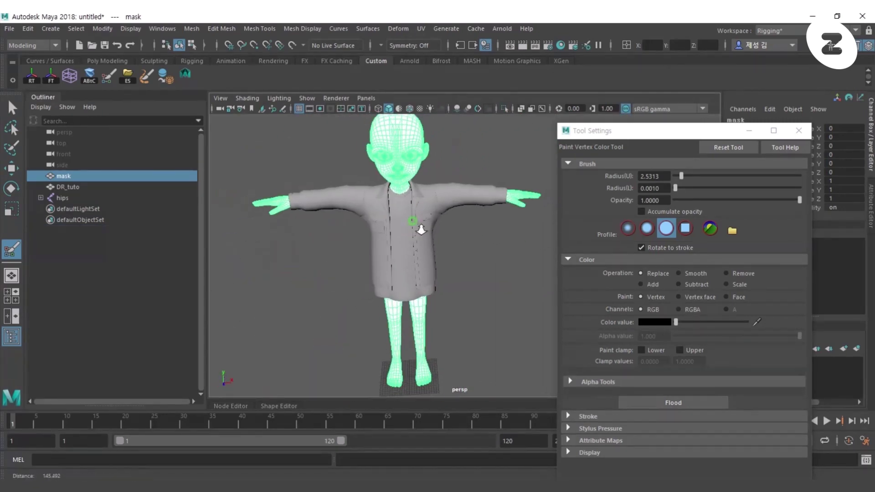
click(799, 130)
key(w)
click(529, 258)
alt+drag(530, 258, 430, 201)
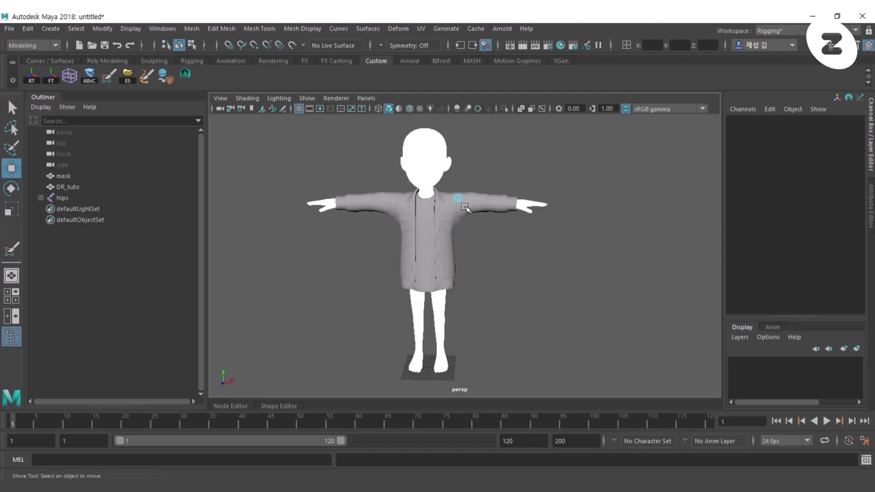
Assign the existing DR_tuto_shd material to the DR_tuto shirt mesh
click(459, 200)
right_drag(532, 130, 617, 432)
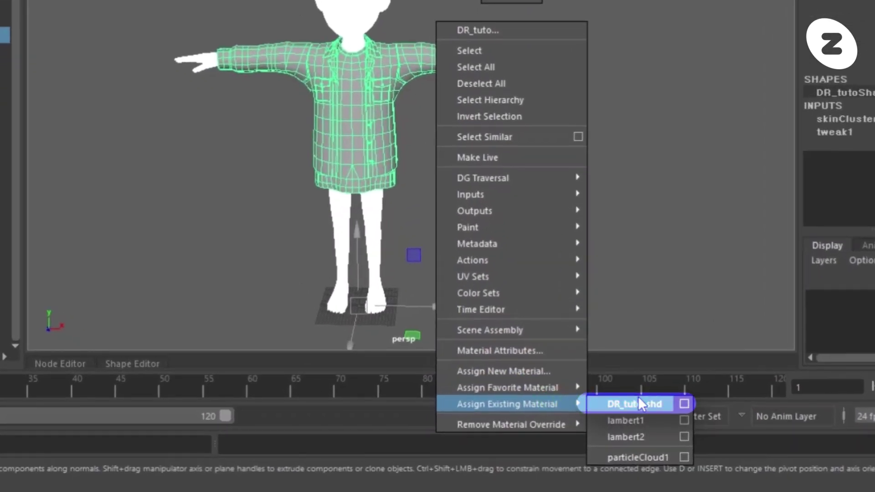
right_drag(639, 401, 638, 401)
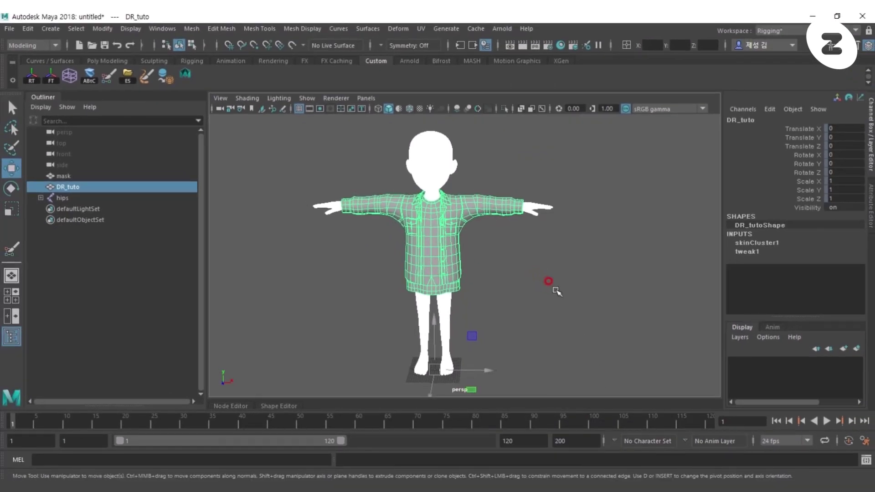
alt+right_drag(557, 292, 561, 264)
click(560, 263)
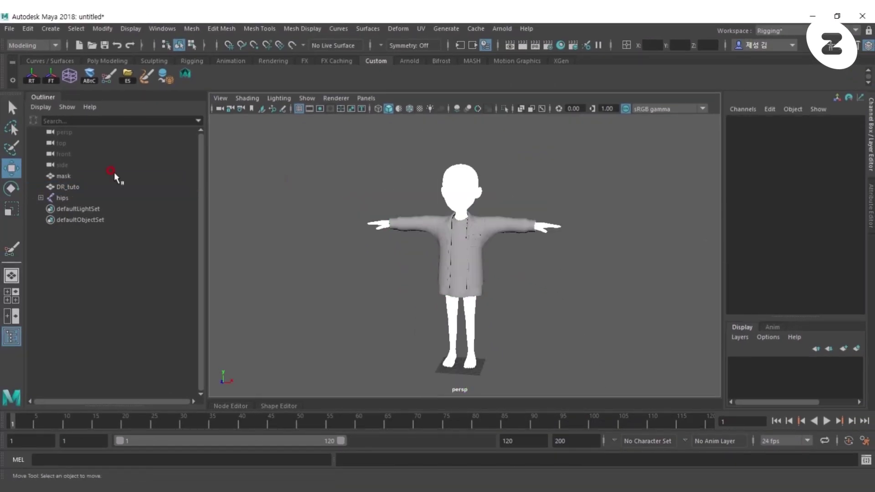
Select mask, DR_tuto and hips and export the selection as FBX to Unity's DR_tuto folder
click(64, 176)
ctrl+click(65, 188)
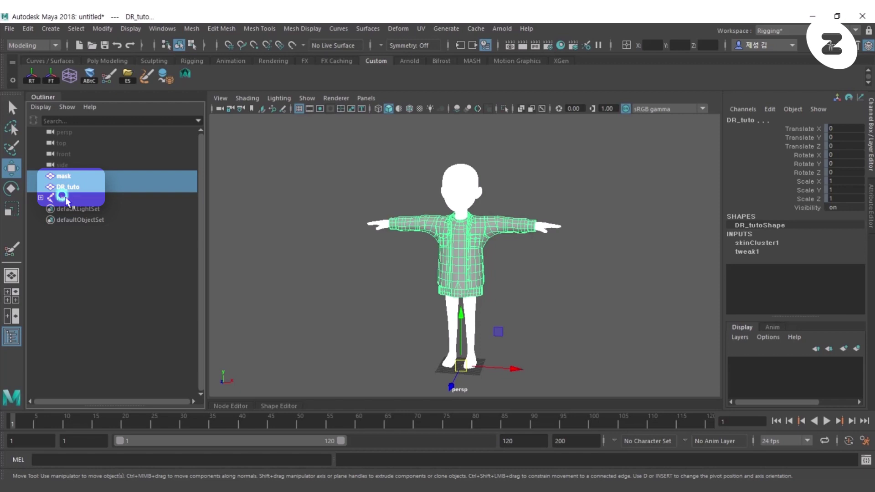
ctrl+click(65, 199)
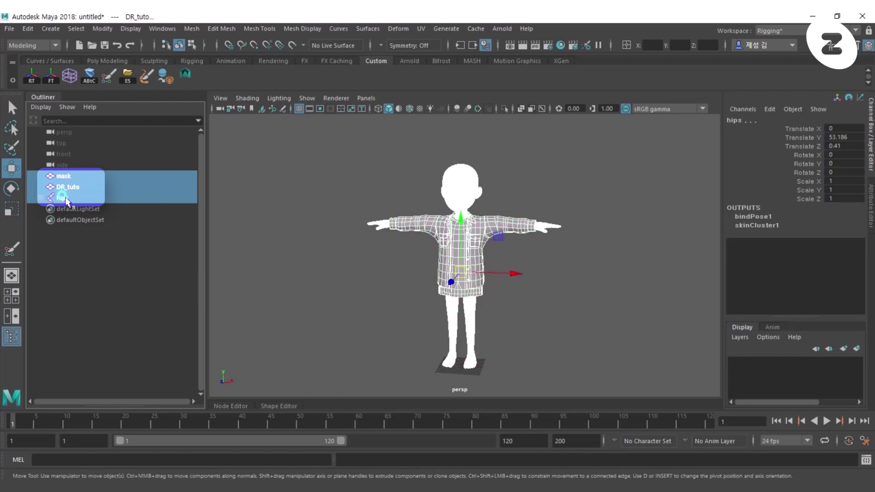
click(9, 28)
click(45, 172)
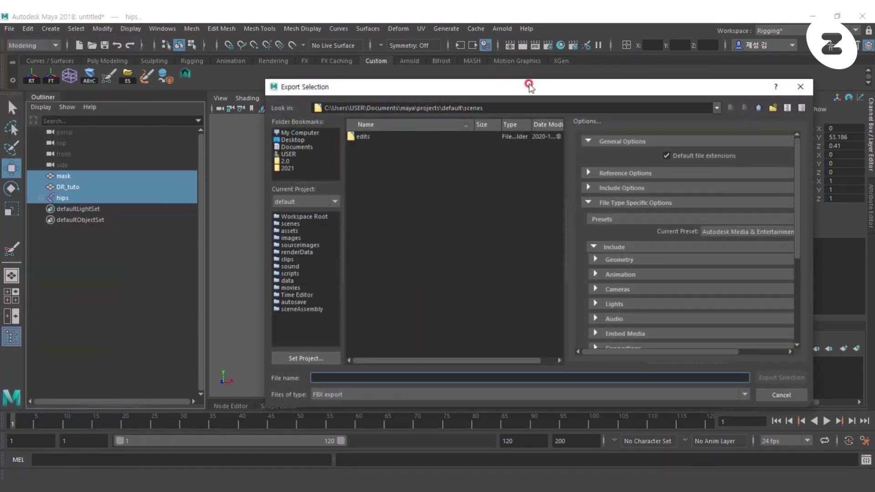
triple_click(518, 108)
text(D:\Backup\unity_project\zepeto-studio-unity-master\Assets\Contents\DR_tuto)
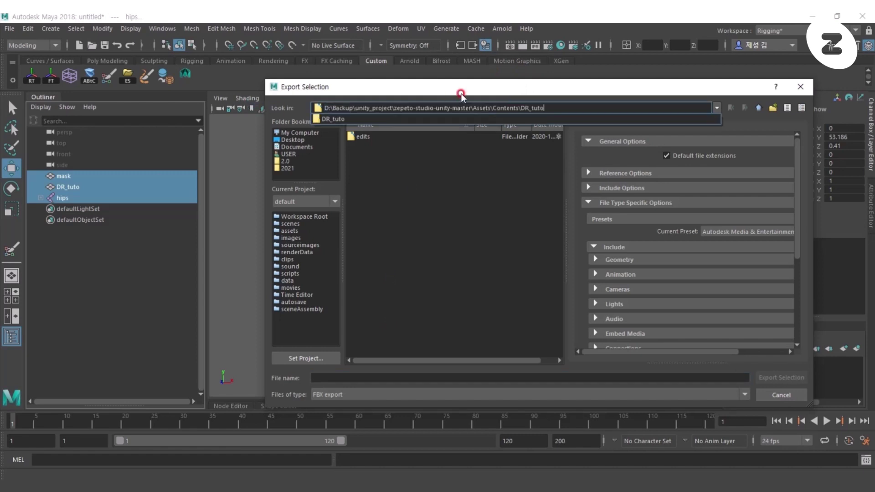
click(383, 250)
click(421, 377)
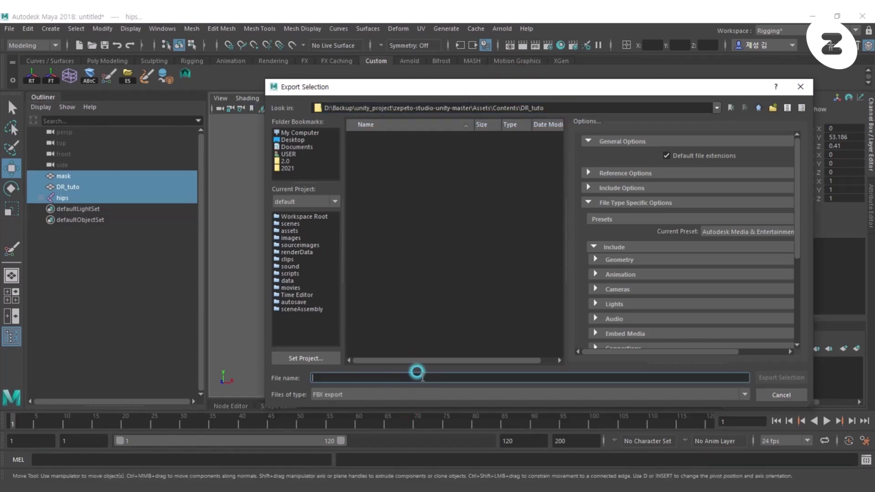
text(D)
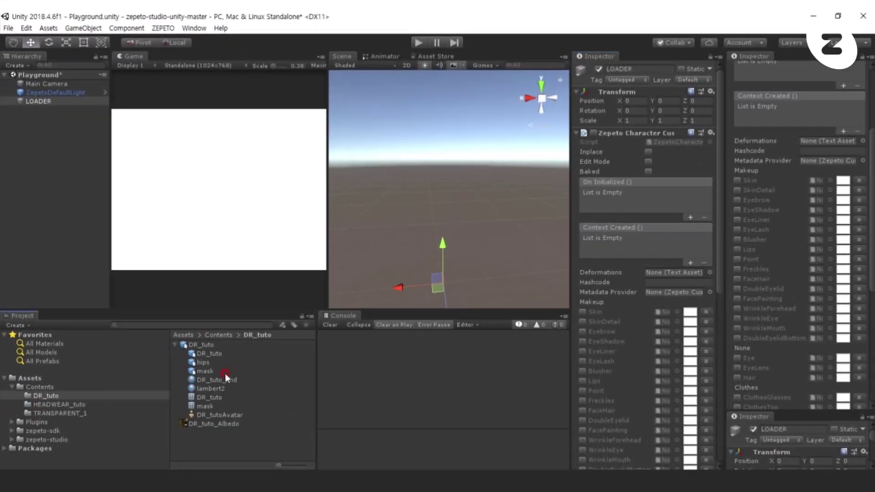
Extract the model's materials from the prefab into the DR_tuto folder
click(219, 381)
right_click(219, 382)
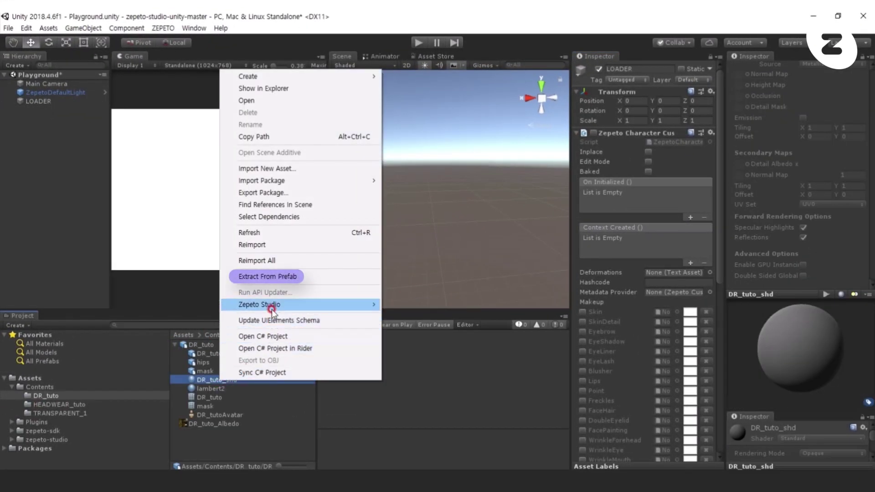
click(272, 281)
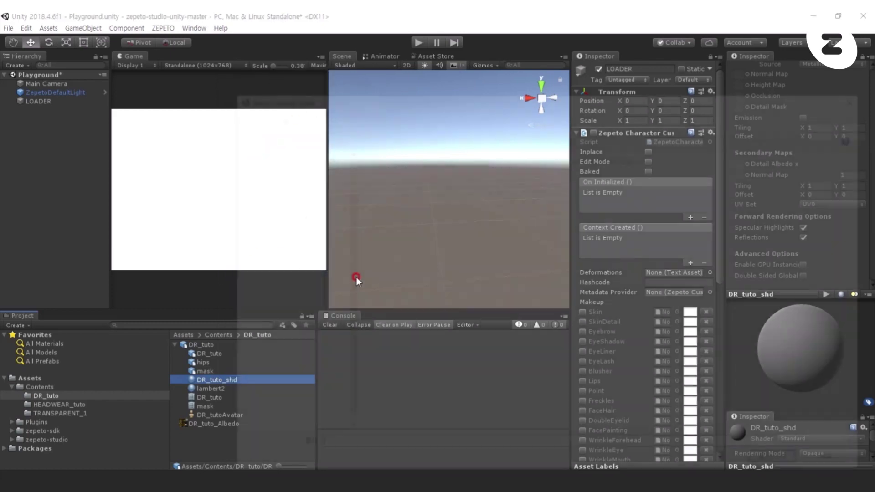
click(759, 462)
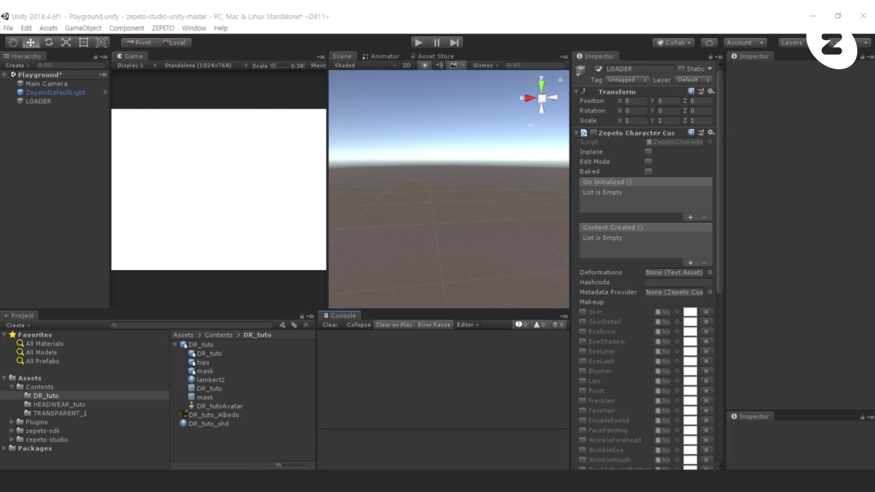
Change the extracted DR_tuto_shd material's shader to Wit/Standard
click(215, 424)
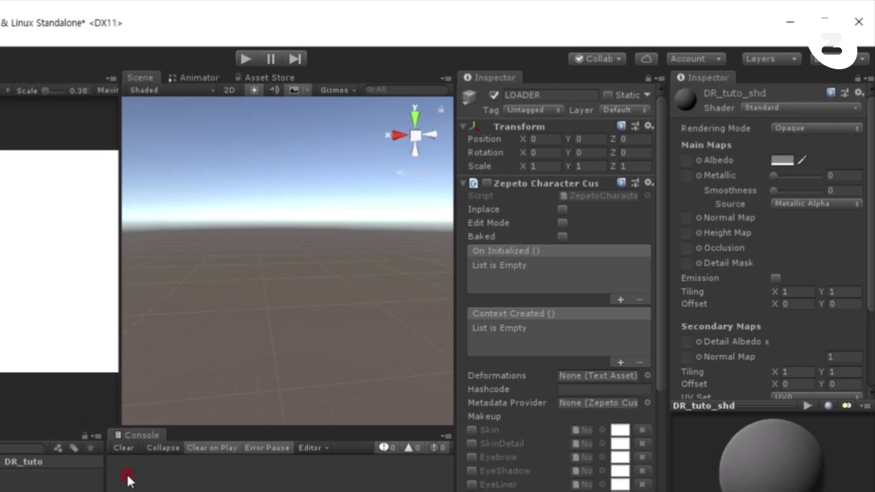
click(830, 109)
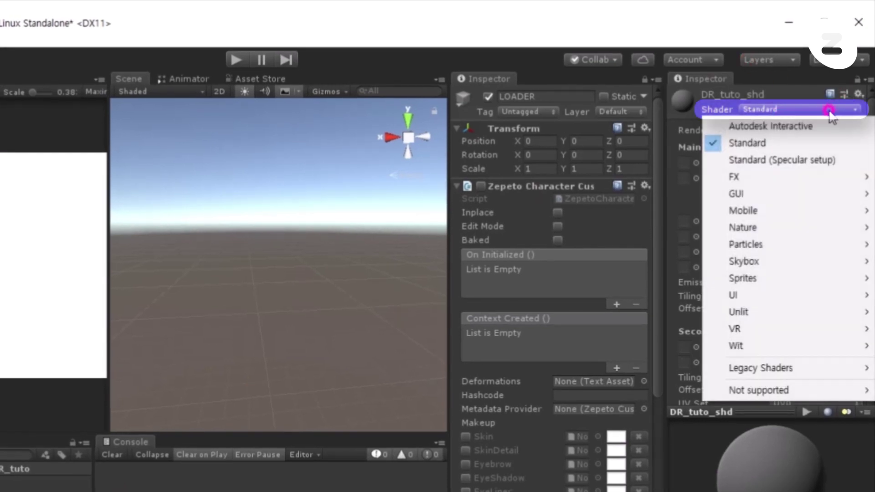
mouse_move(752, 346)
click(593, 361)
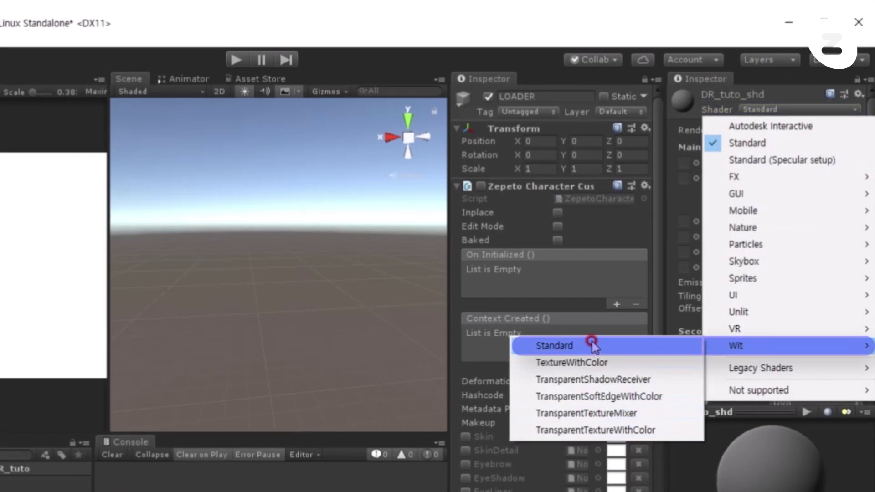
click(593, 345)
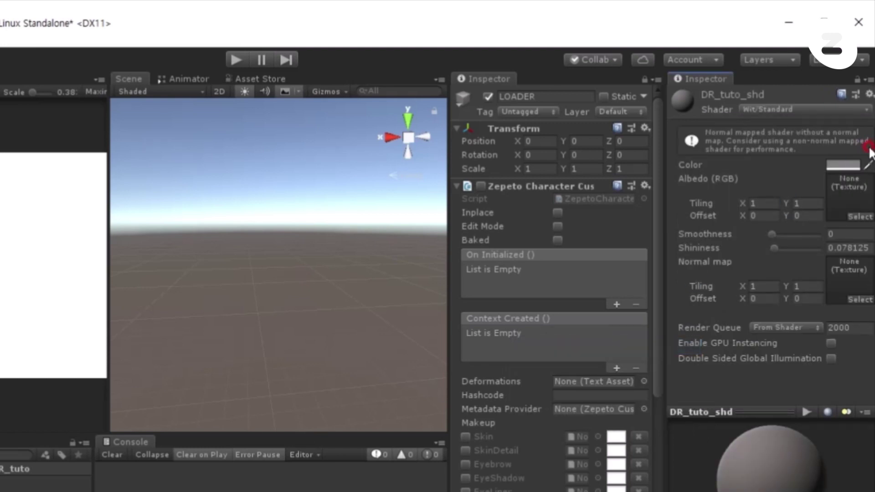
click(831, 164)
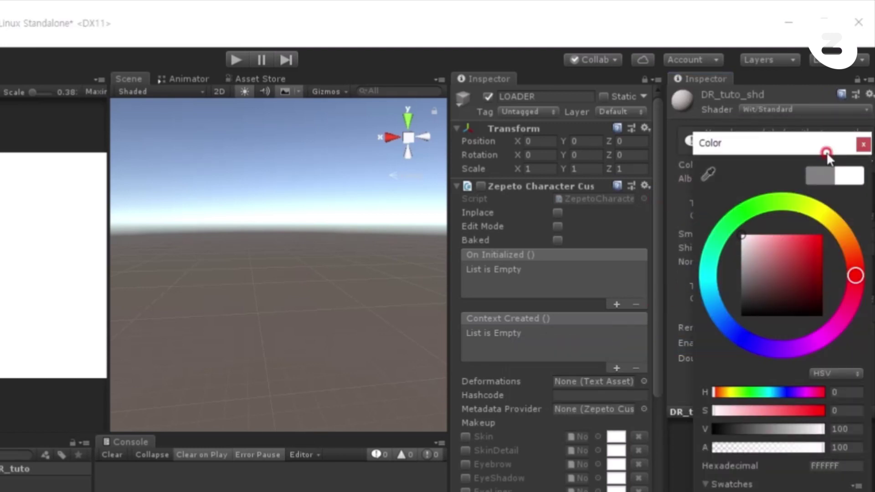
Give the DR_tuto_Albedo texture no mip maps and a 512 max size, and apply
click(862, 144)
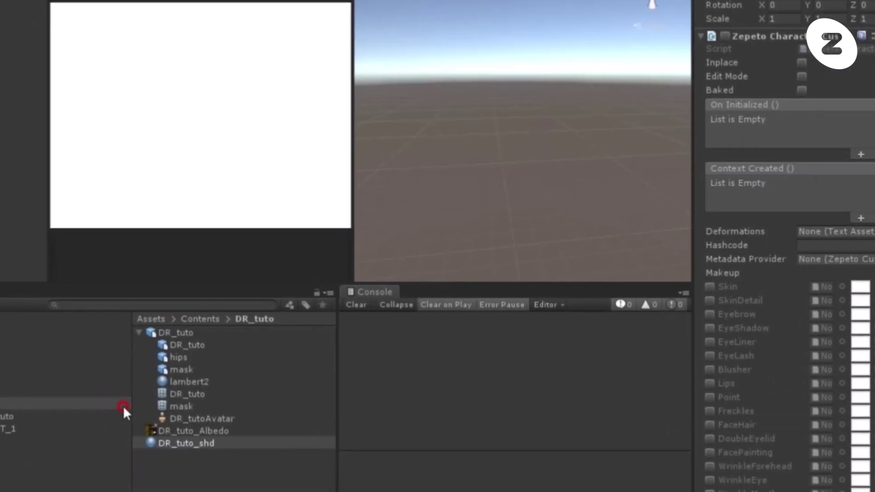
click(226, 415)
click(225, 420)
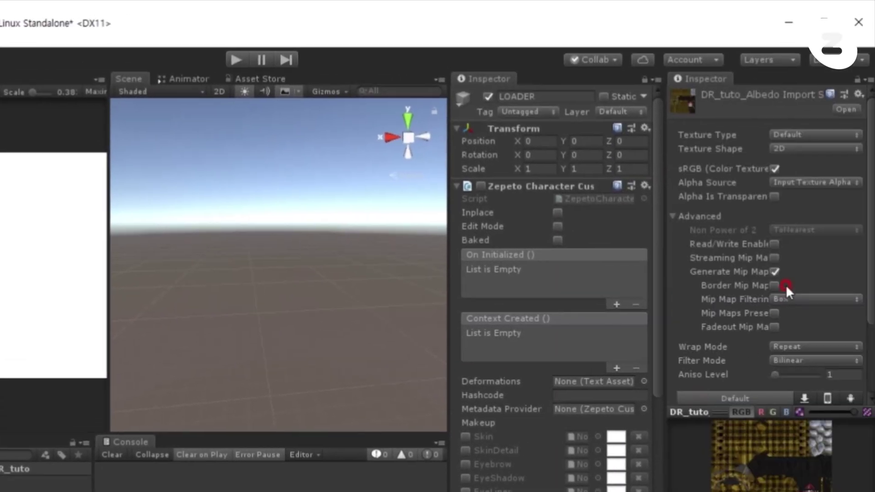
scroll(782, 246, down, 2)
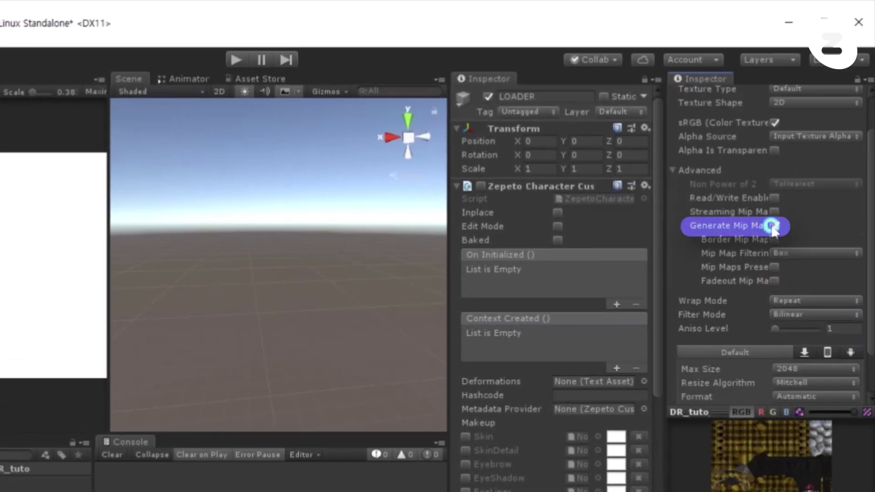
click(773, 226)
click(739, 298)
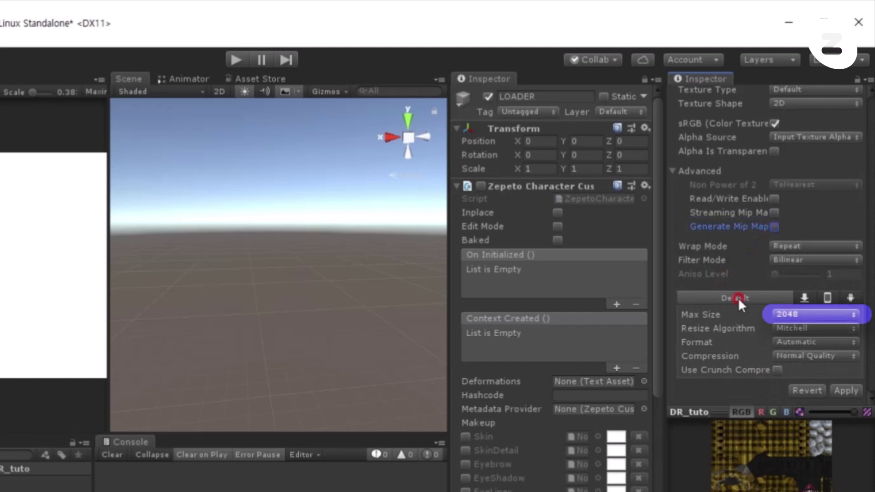
click(804, 297)
click(804, 315)
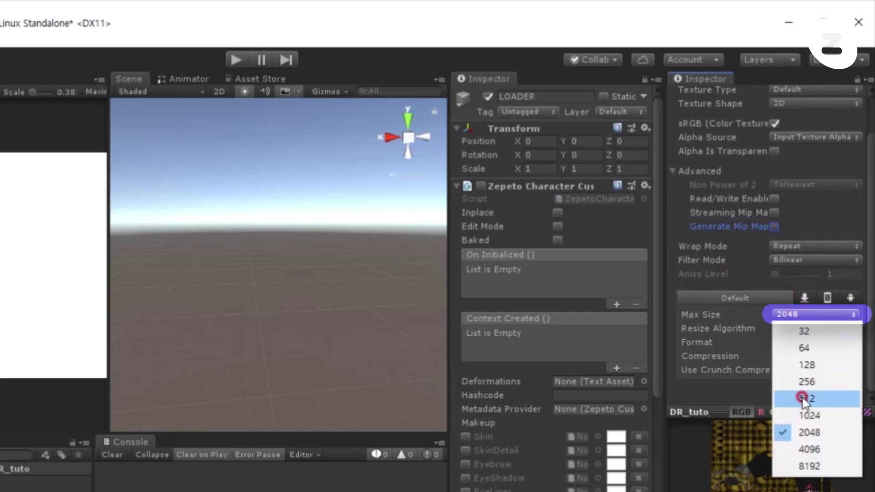
click(804, 398)
click(839, 390)
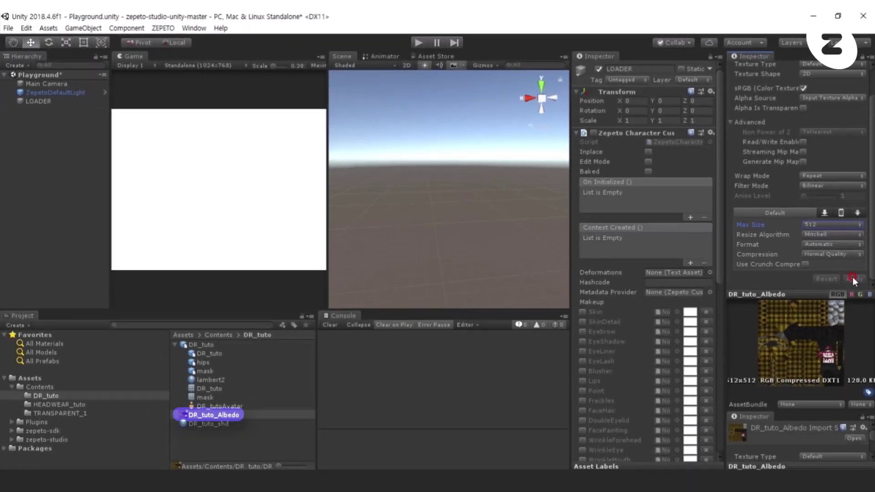
Put DR_tuto_Albedo in DR_tuto_shd's Albedo slot, then view the DR_tuto model's import settings
drag(209, 424, 351, 361)
drag(627, 235, 853, 131)
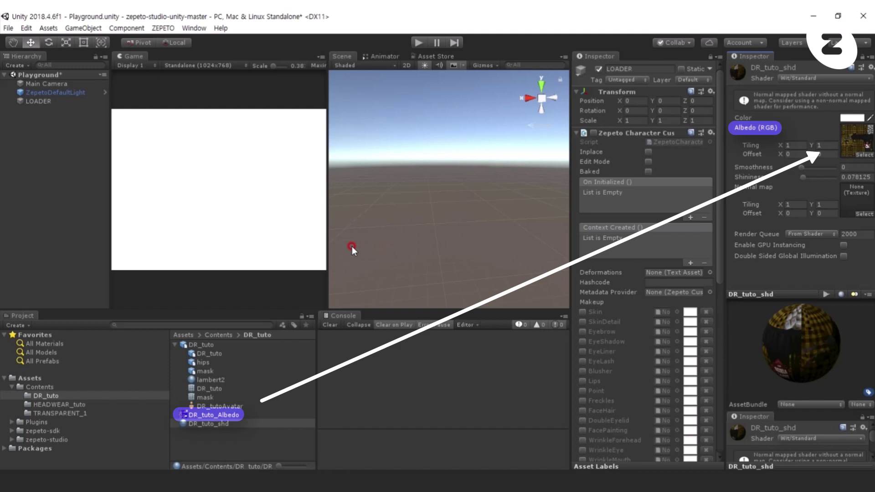
click(209, 344)
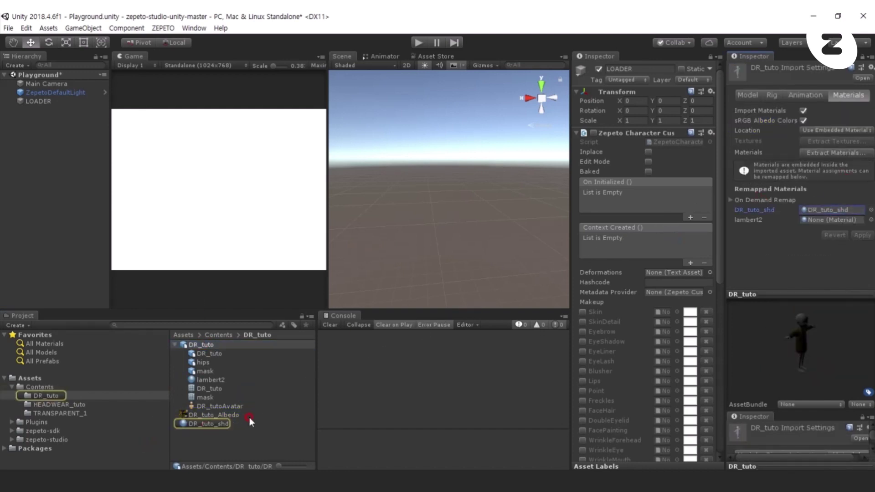
click(215, 424)
click(869, 133)
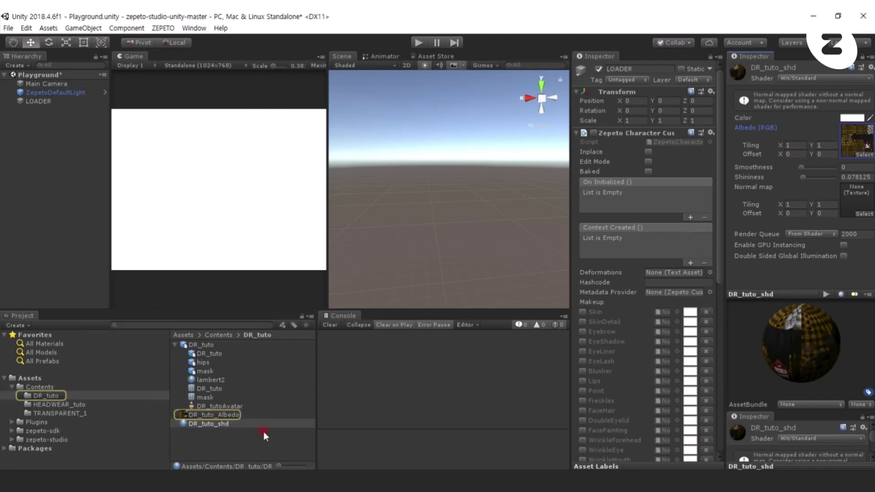
click(198, 345)
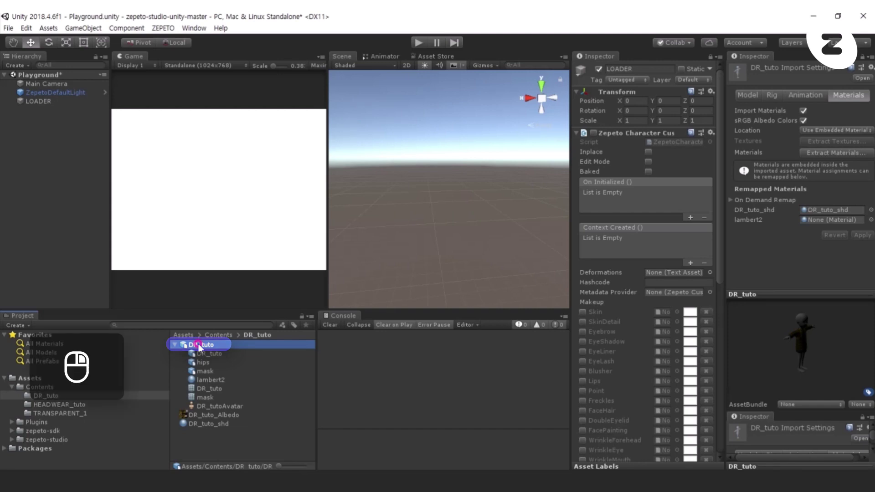
Run Zepeto Studio > Convert to ZEPETO style on DR_tuto and select the resulting prefab
right_click(199, 348)
click(342, 270)
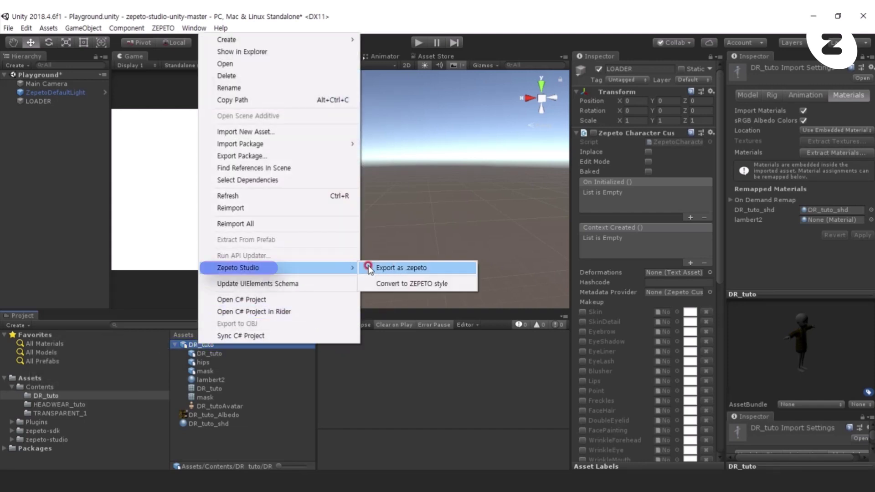
click(411, 284)
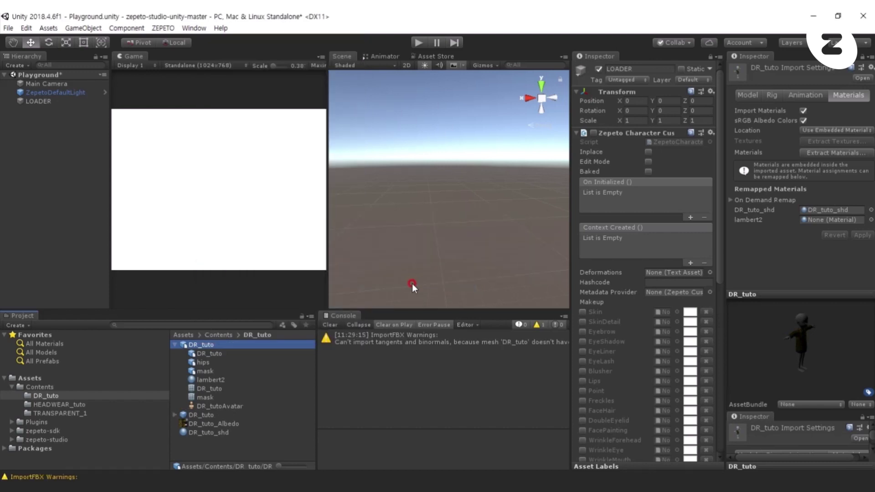
click(175, 345)
Enter Play mode and drop the DR_tuto prefab into the avatar's ClothesDress slot
drag(201, 353, 410, 100)
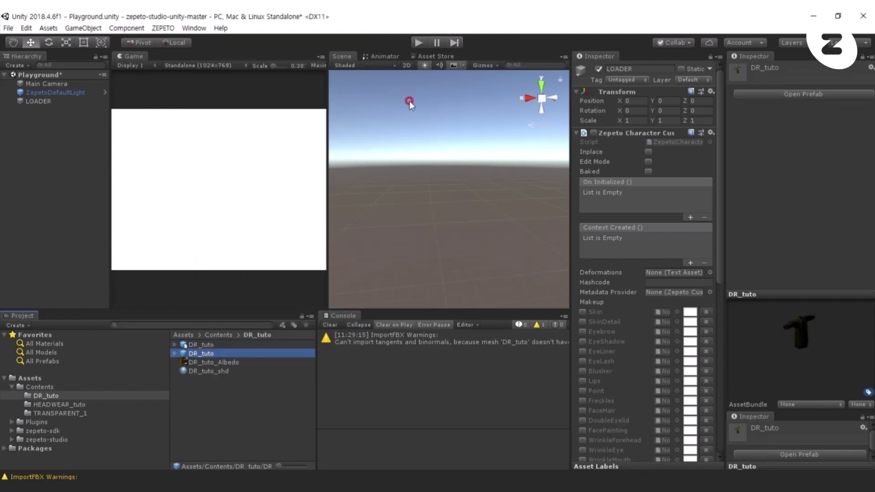
click(413, 43)
click(436, 152)
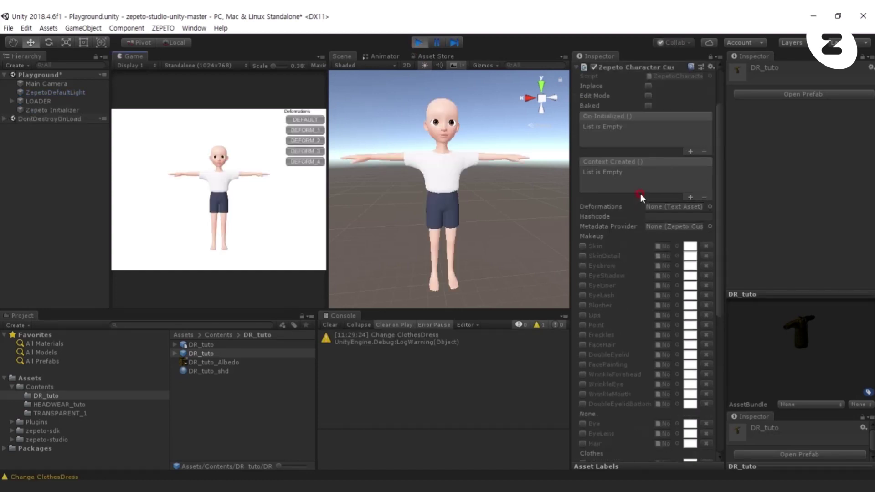
scroll(640, 196, down, 10)
drag(551, 275, 528, 276)
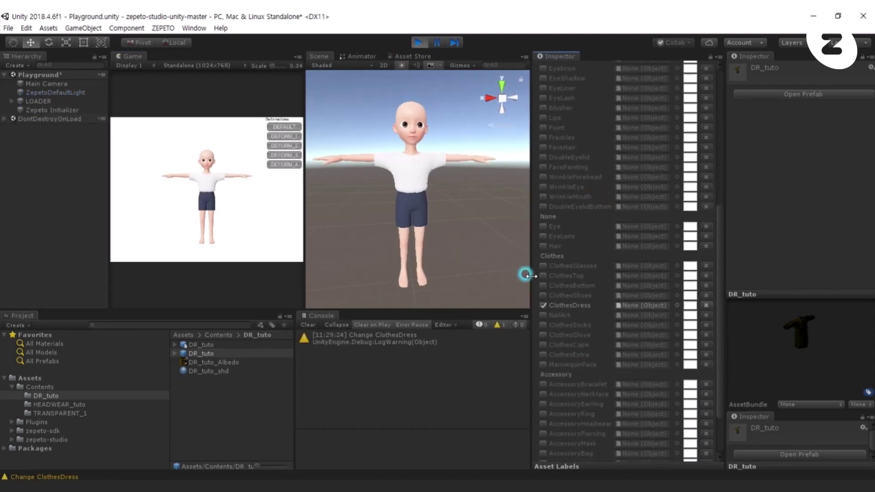
drag(205, 364, 660, 310)
alt+drag(474, 234, 294, 154)
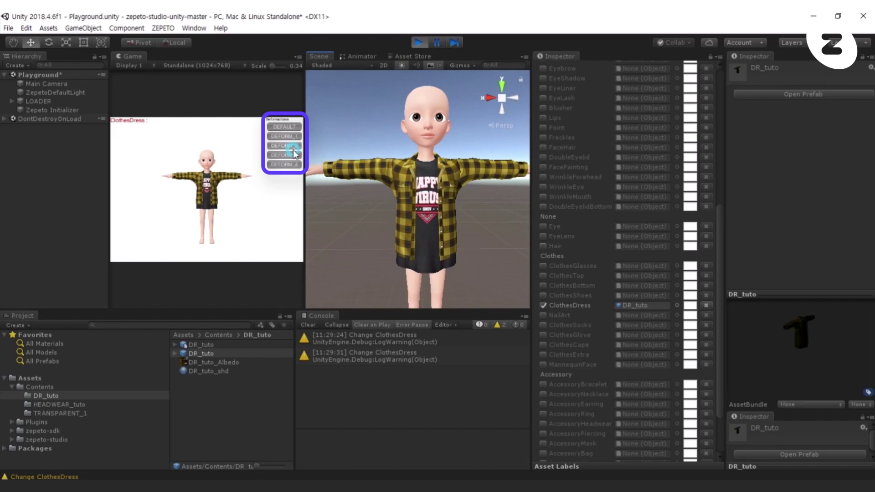
Preview the dress under DEFORM_1 to DEFORM_4 and DEFAULT, then stop Play and clear the Console
click(284, 137)
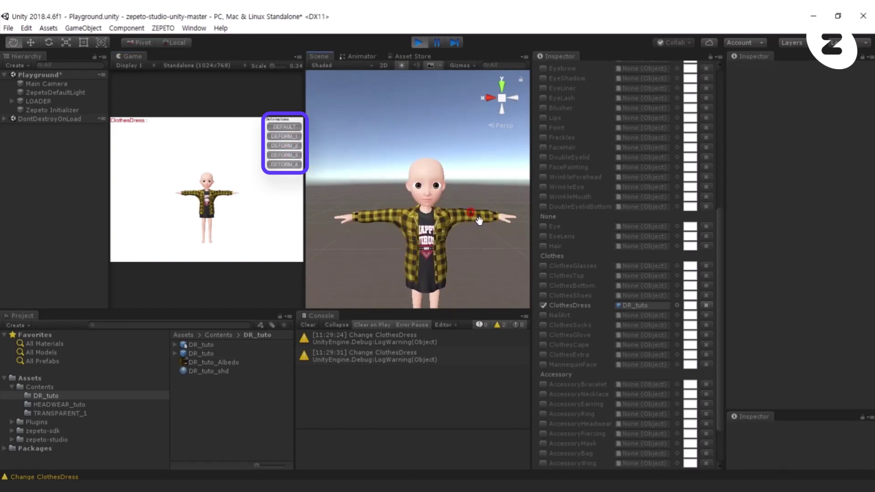
alt+drag(334, 144, 343, 153)
click(285, 146)
alt+drag(499, 153, 450, 222)
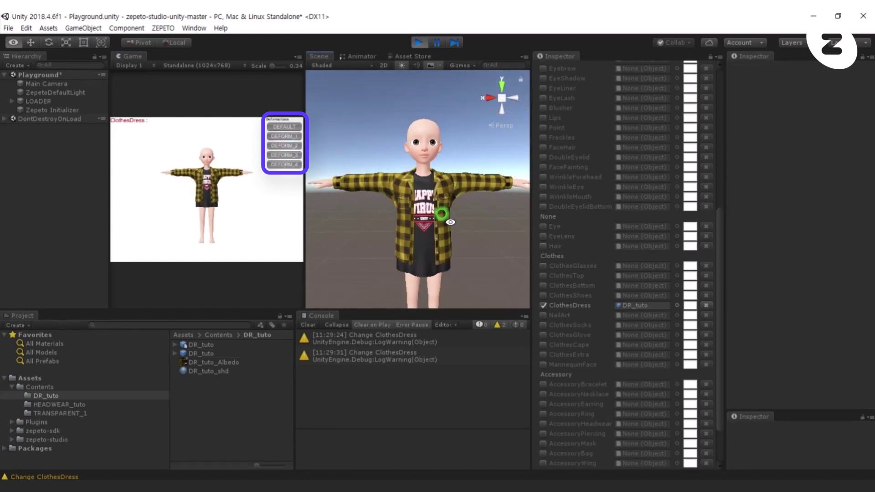
click(286, 156)
alt+drag(411, 183, 298, 174)
click(284, 165)
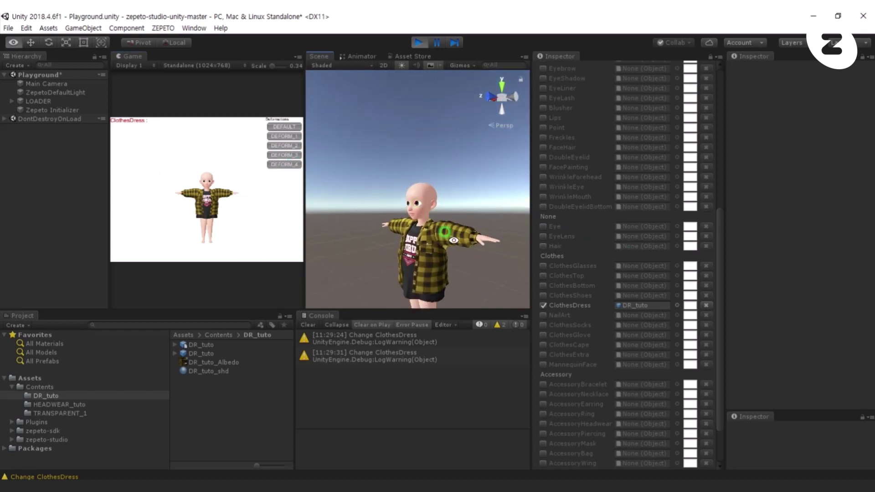
alt+drag(410, 192, 569, 181)
click(284, 127)
alt+drag(445, 222, 418, 105)
click(420, 43)
click(302, 326)
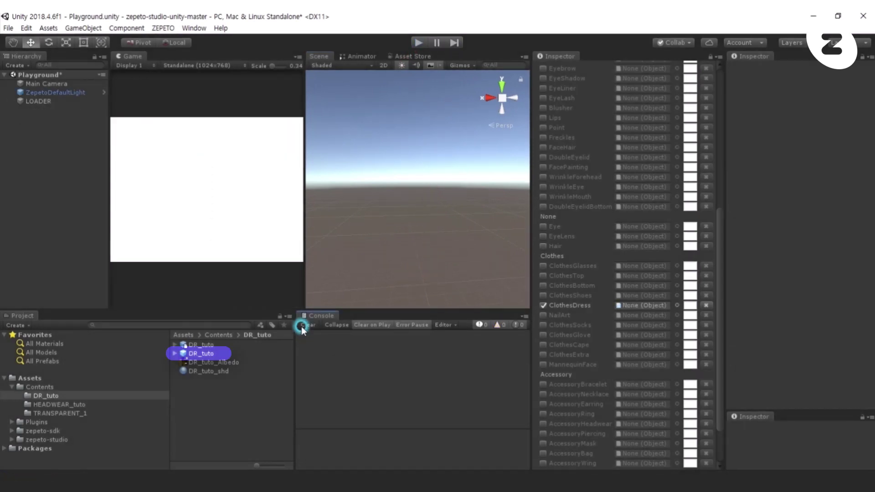
Export the converted DR_tuto prefab via Zepeto Studio > Export as .zepeto
right_click(207, 355)
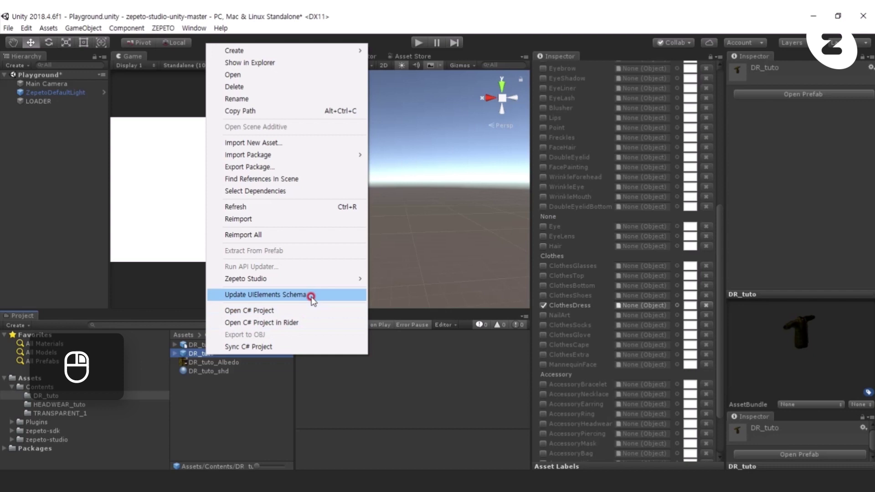
click(337, 281)
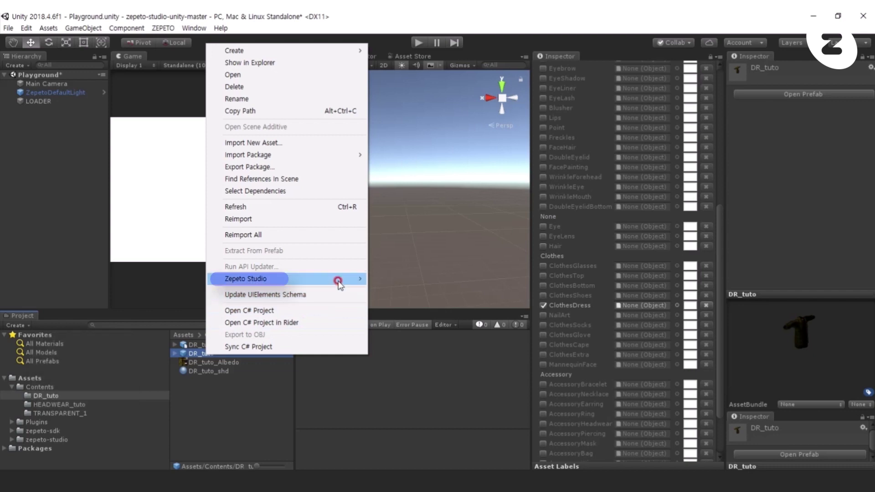
click(430, 279)
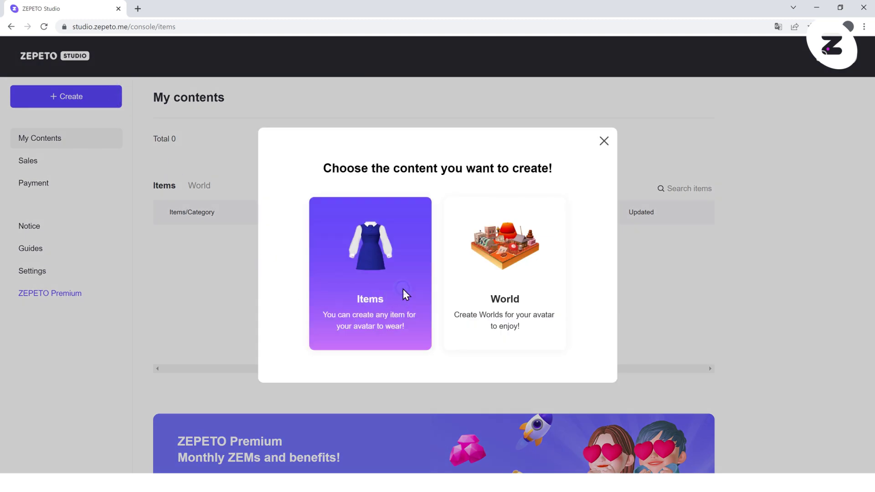
Create a new Dress item from a 3D file and upload DR_tuto.zepeto to it
click(403, 290)
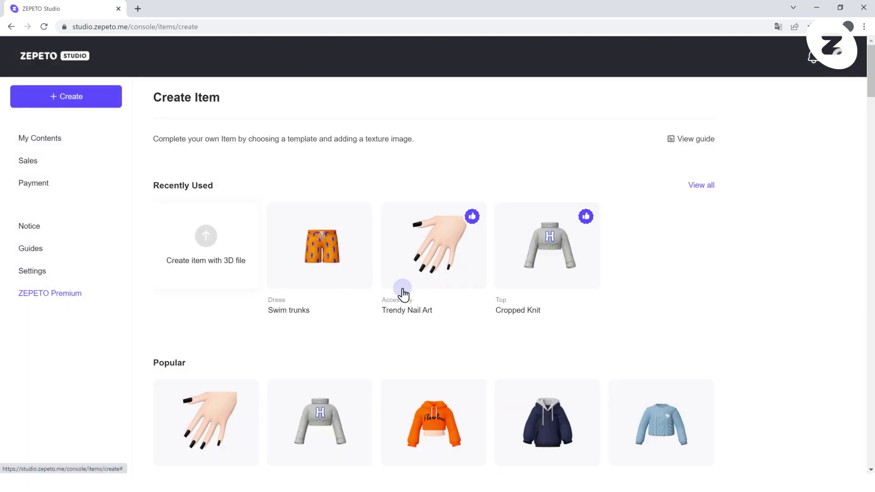
click(238, 243)
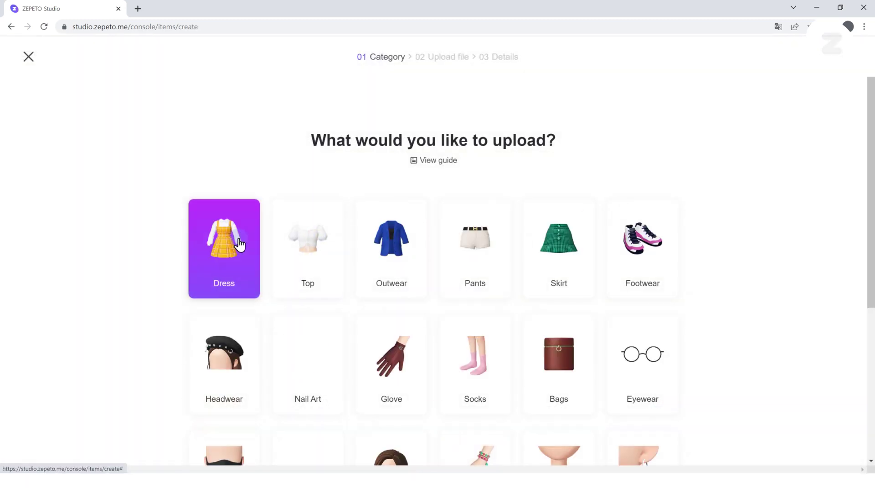
click(248, 269)
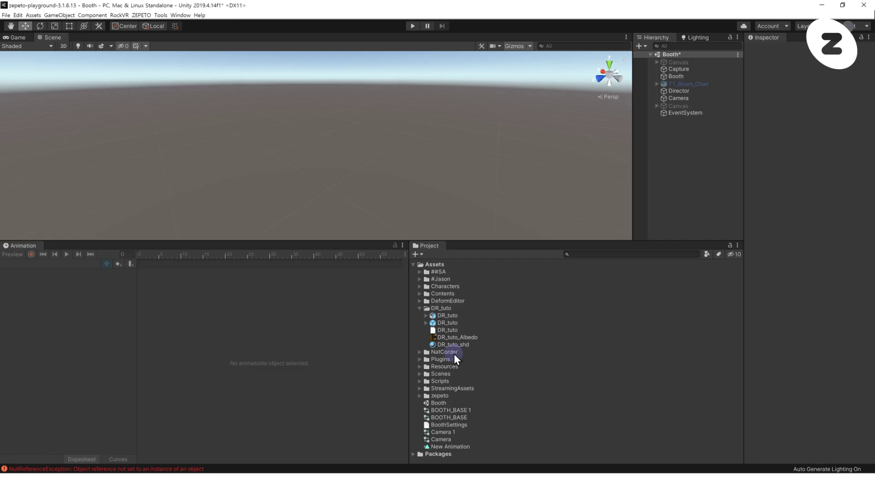
click(447, 330)
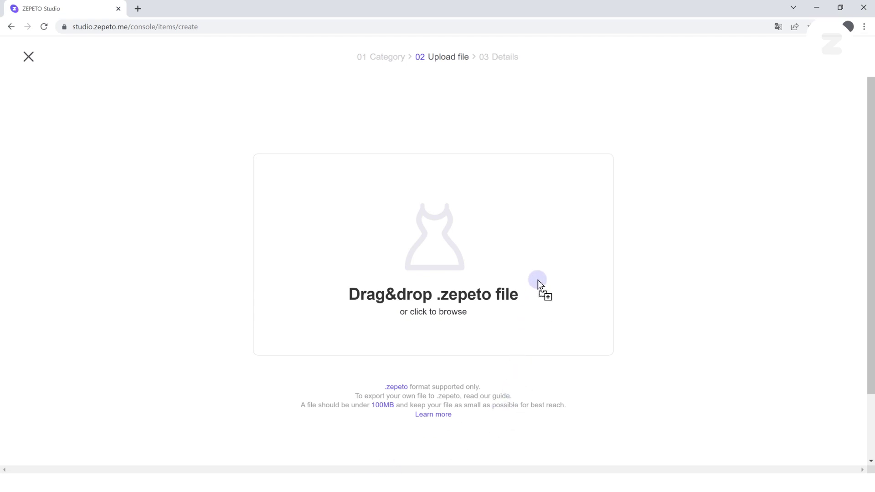
drag(538, 280, 520, 241)
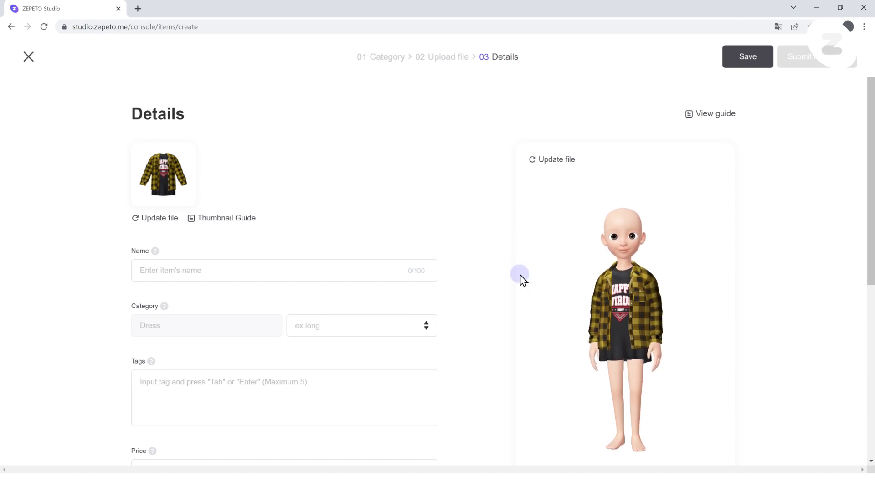
Enter name DR_tuto, sub-category Casual, tags #Creator and #Tutorial, and a 4 ZEM price
click(355, 270)
text(DR_tut)
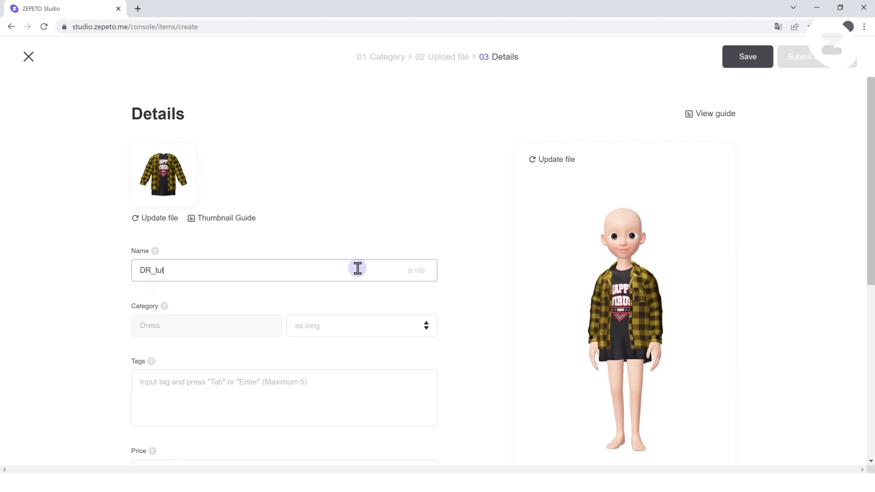
text(o)
click(412, 332)
click(403, 360)
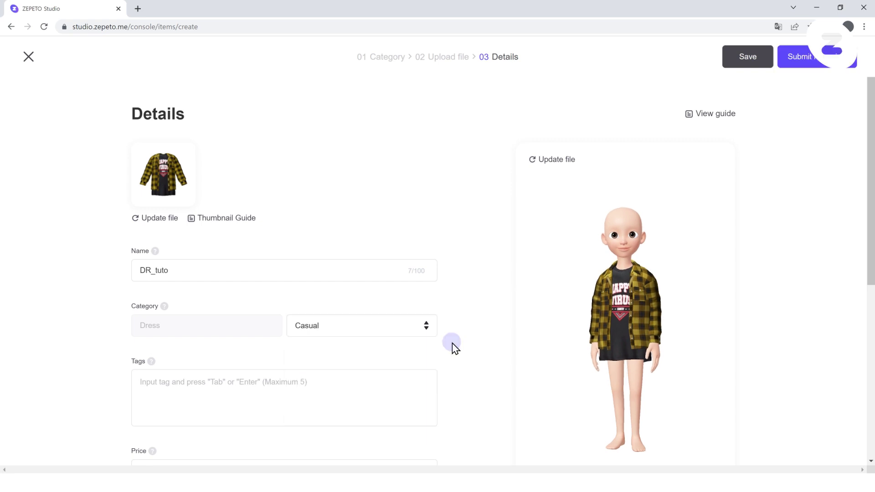
click(395, 376)
text(#Creators #Tutorial)
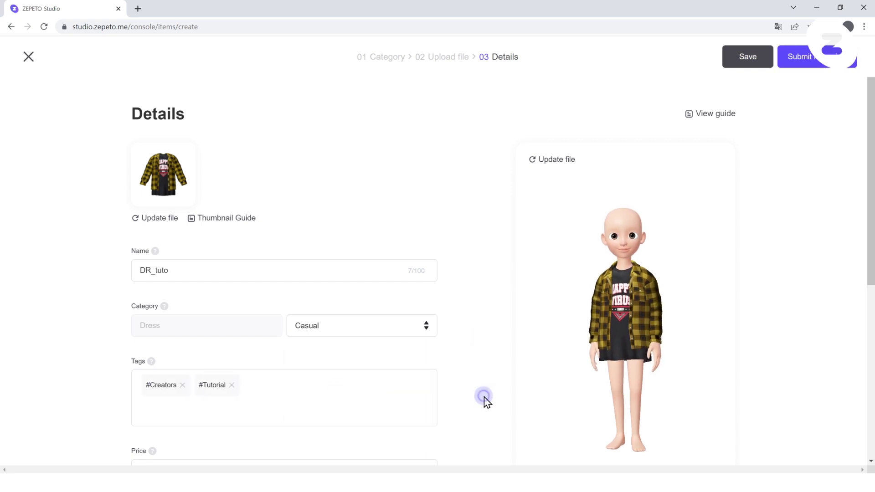
scroll(484, 402, down, 3)
click(393, 328)
click(241, 435)
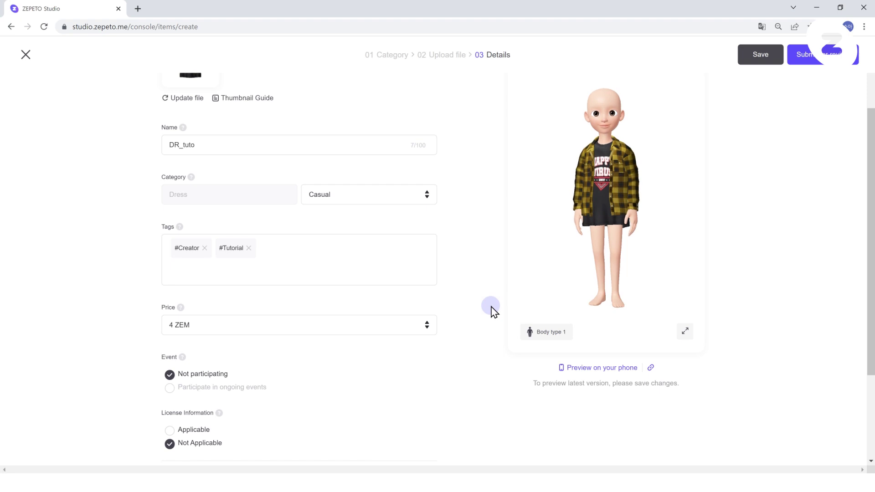
scroll(492, 310, up, 2)
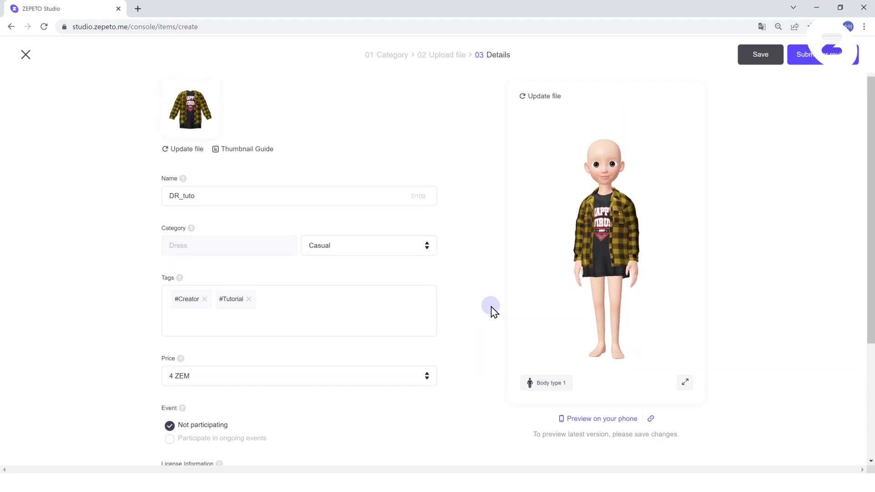
Rotate the preview, cycle the body types back to Body type 1, and send the preview to the phone
drag(529, 323, 629, 270)
click(550, 384)
click(549, 384)
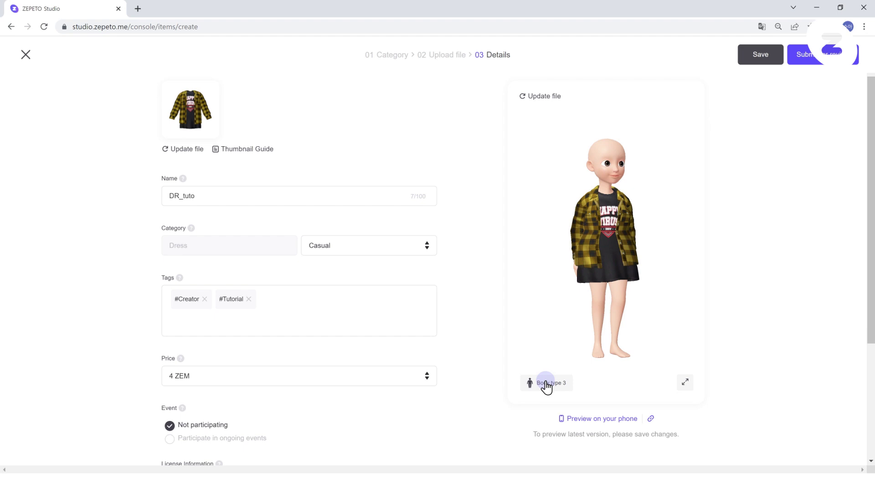
click(560, 386)
click(564, 385)
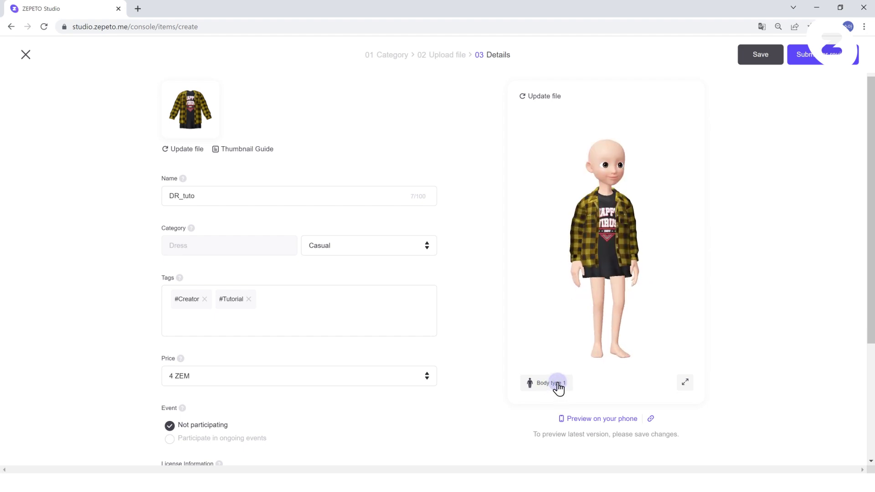
click(627, 421)
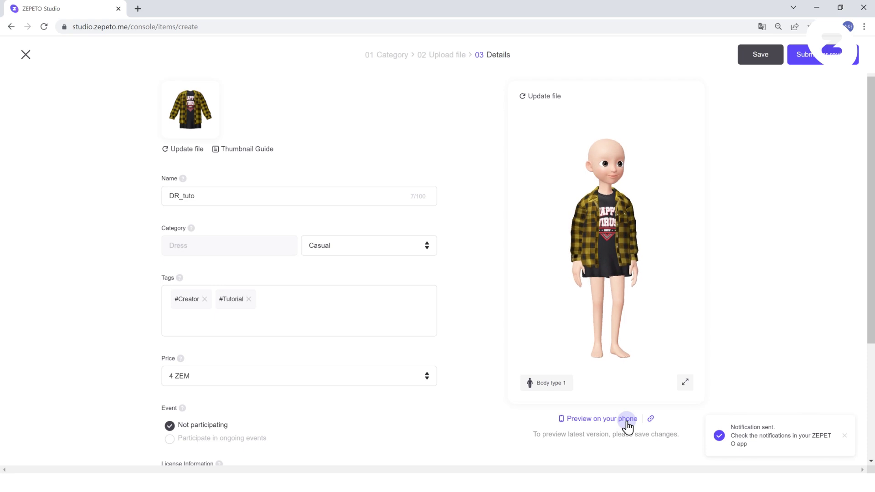